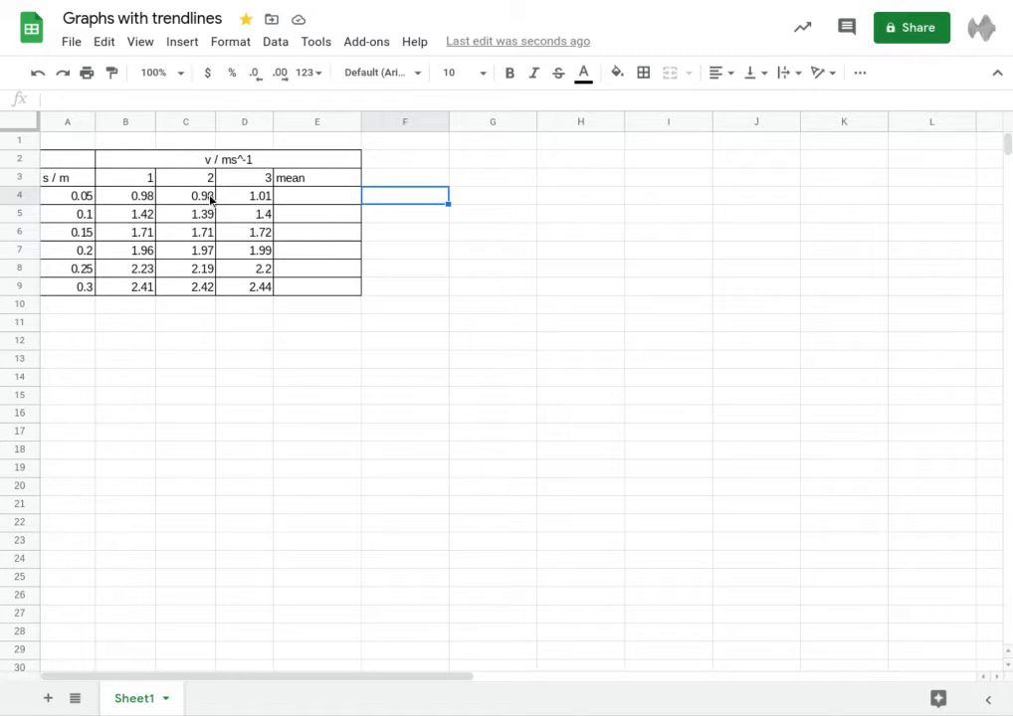
Step: Enter =average(B4:D4) in E4 and fill it down through E9
click(303, 200)
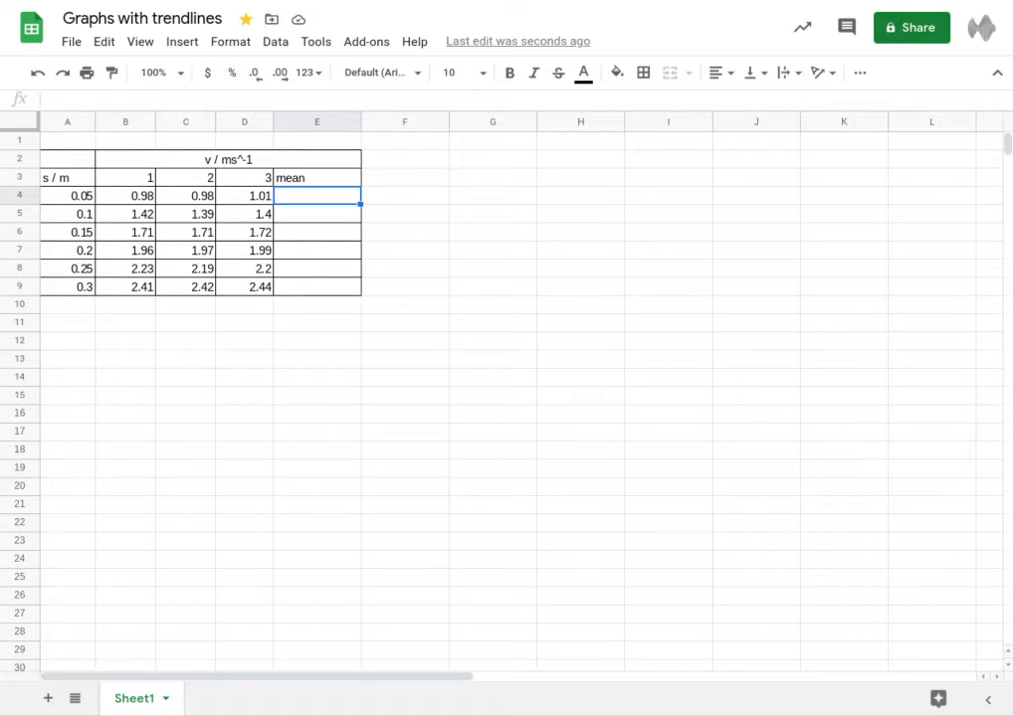
text(=)
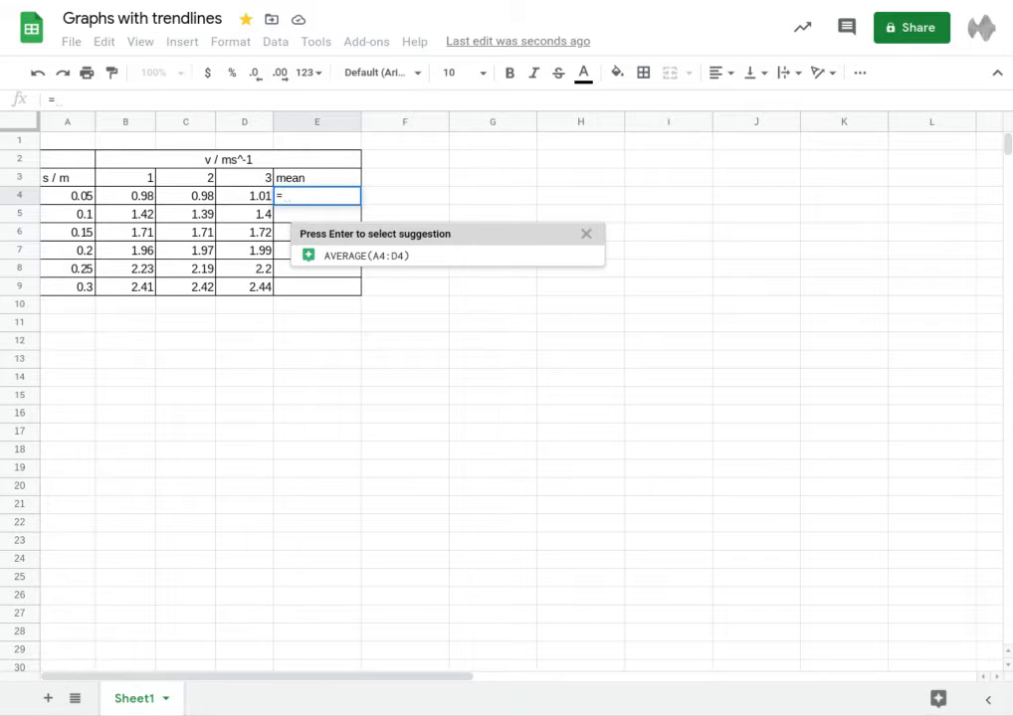
text(averager)
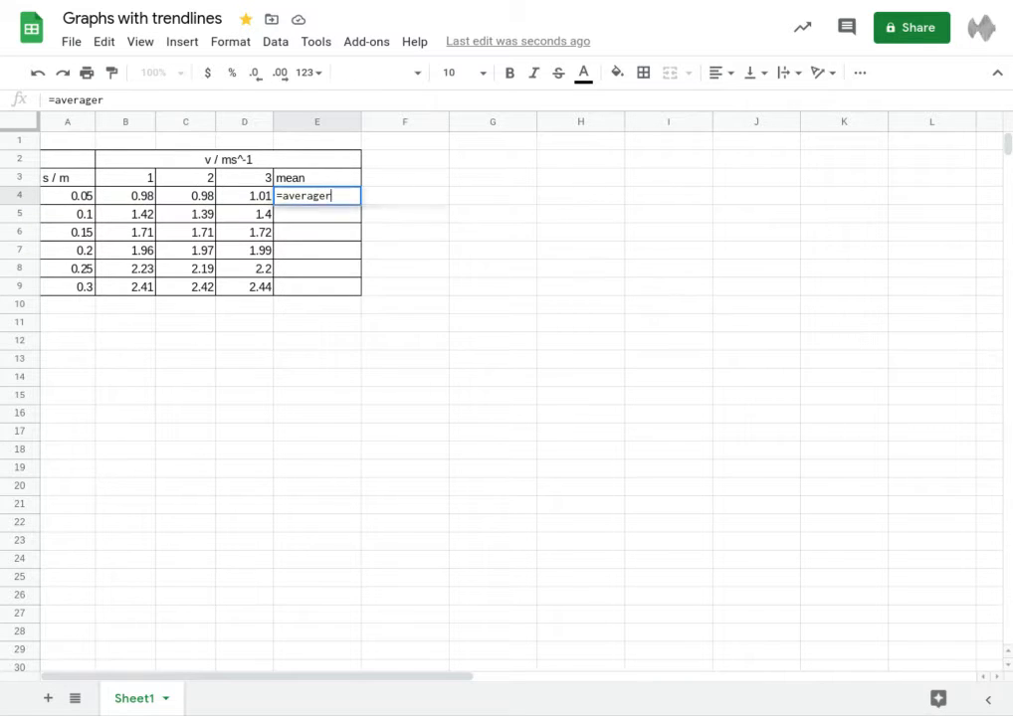
key(BackSpace)
key(BackSpace)
text(e()
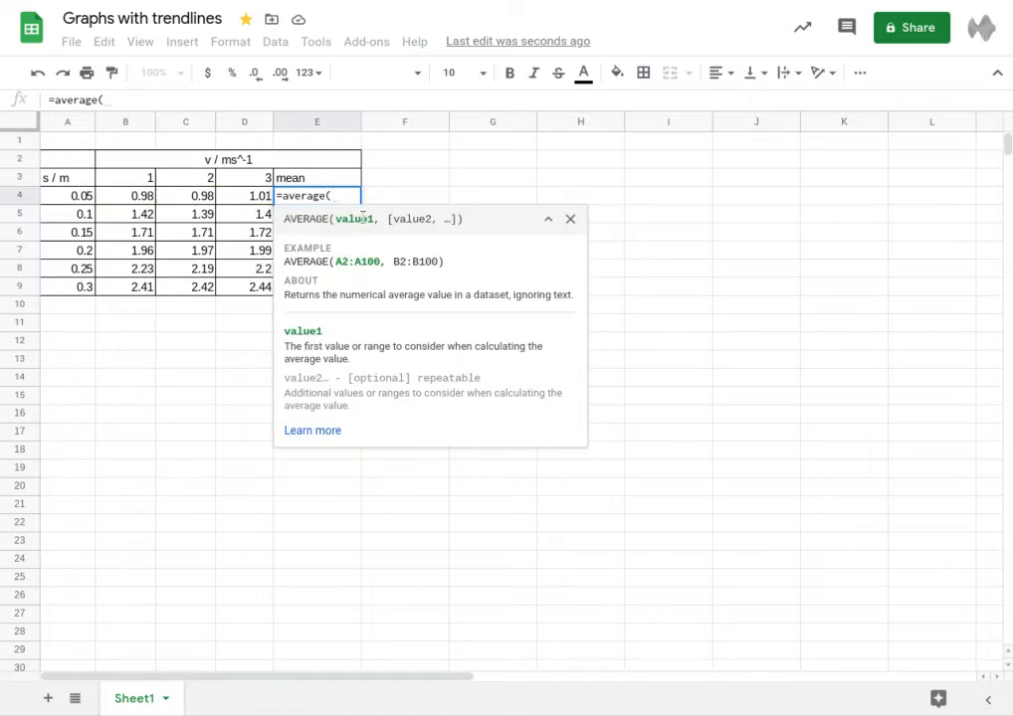
drag(140, 197, 237, 198)
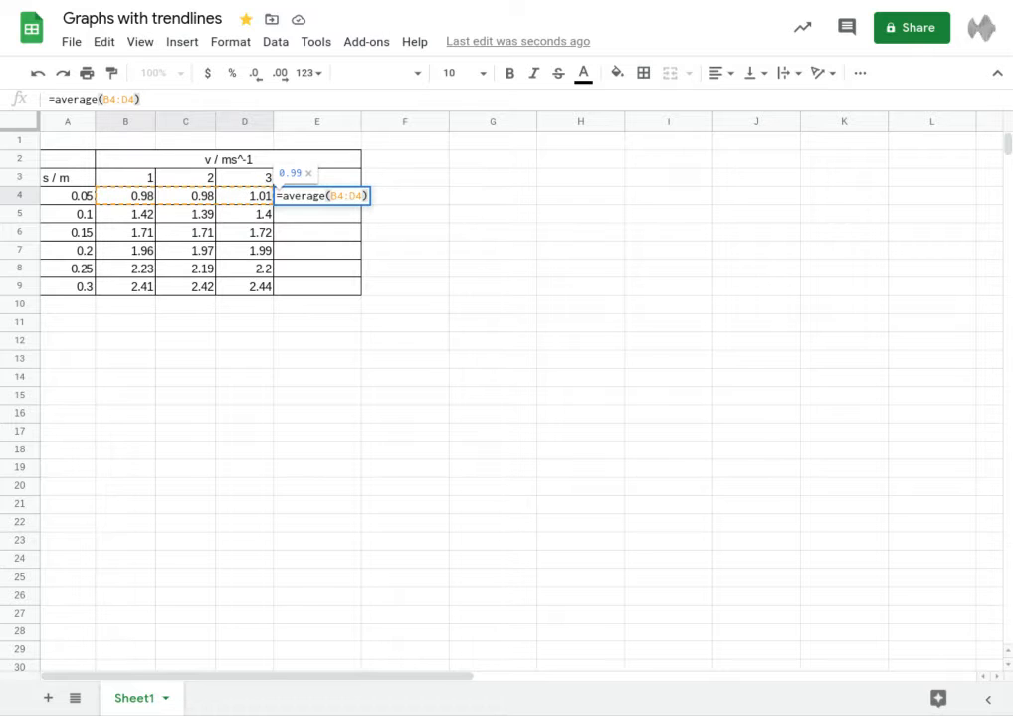
text())
key(Return)
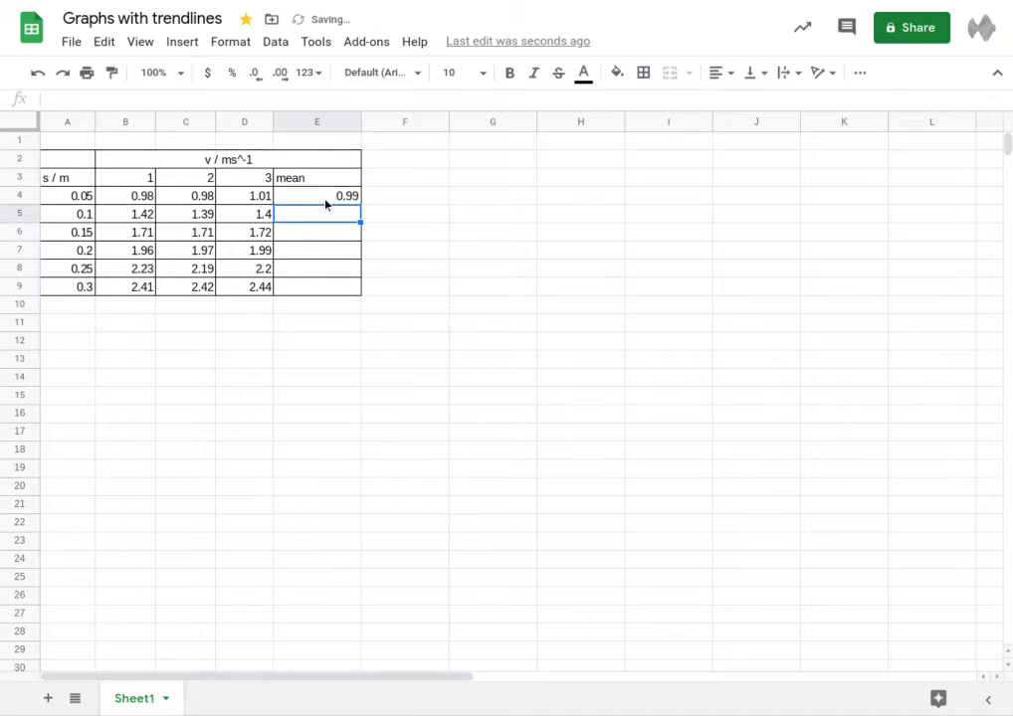
click(330, 200)
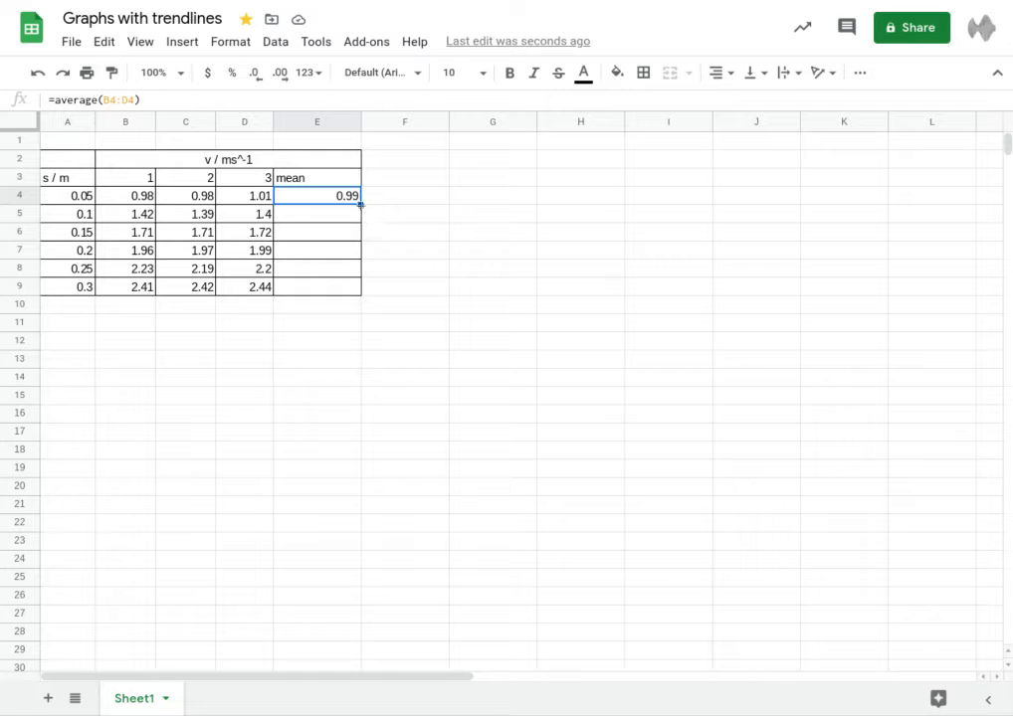
drag(361, 204, 416, 293)
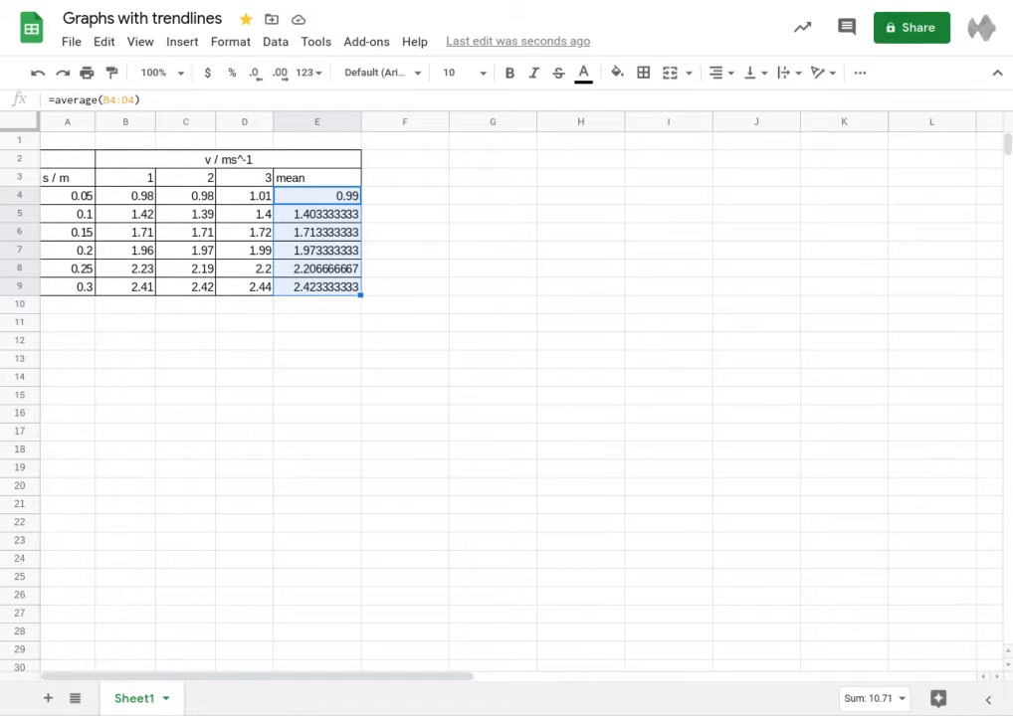
Step: Add the heading v^2 in cell F3
click(385, 182)
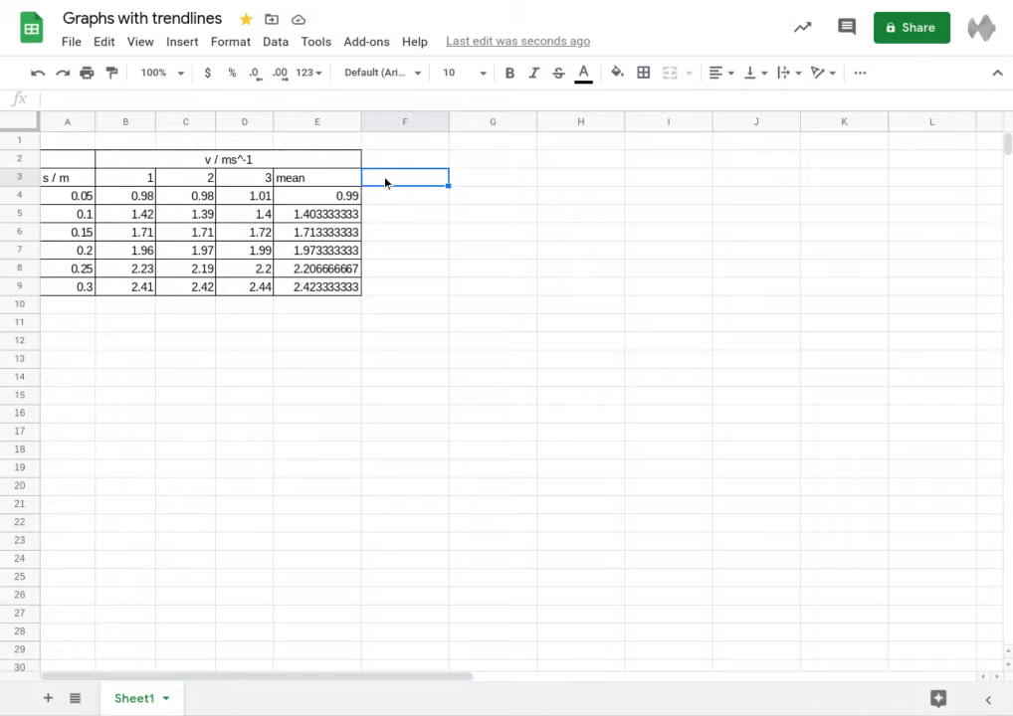
text(v^2)
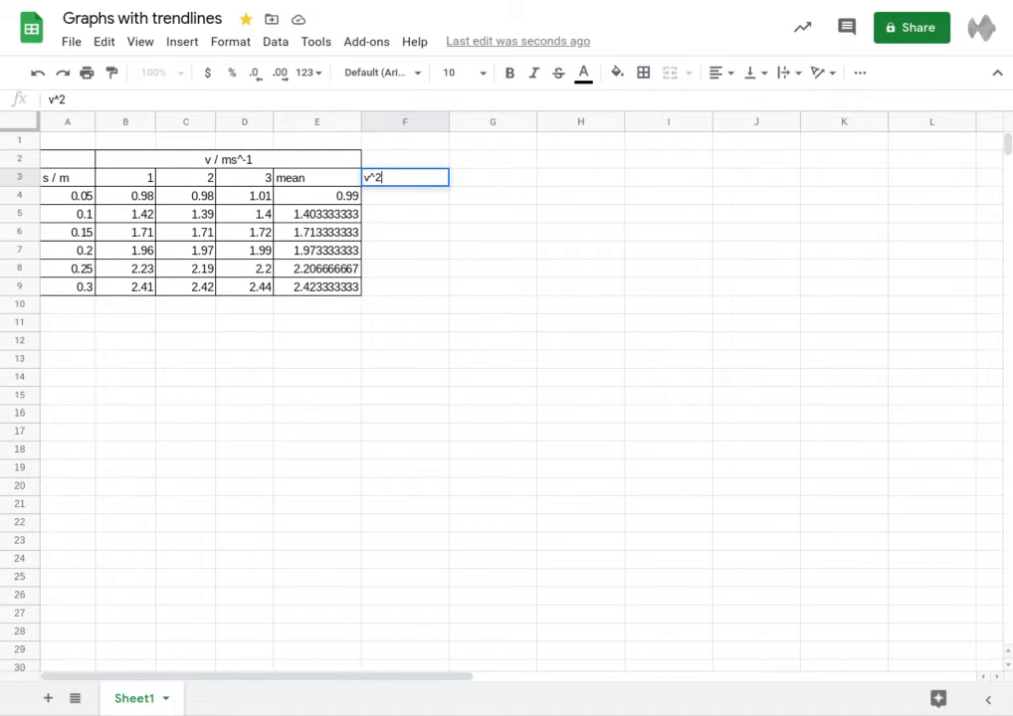
key(Return)
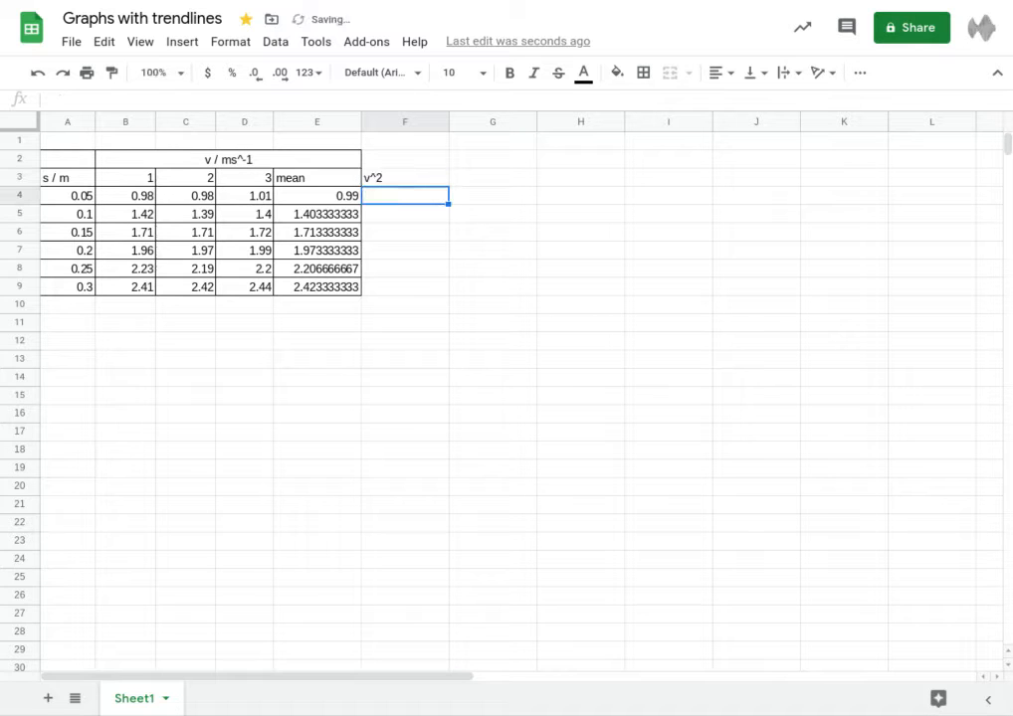
Step: Enter =E4^2 in F4 and fill it down through F9
text(=)
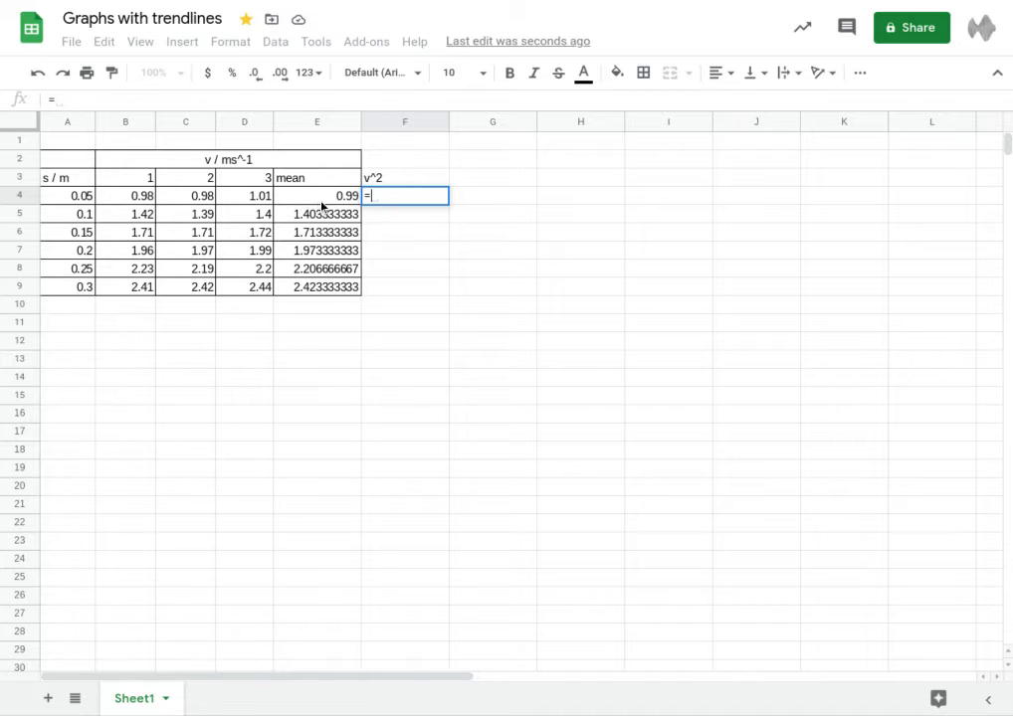
click(320, 202)
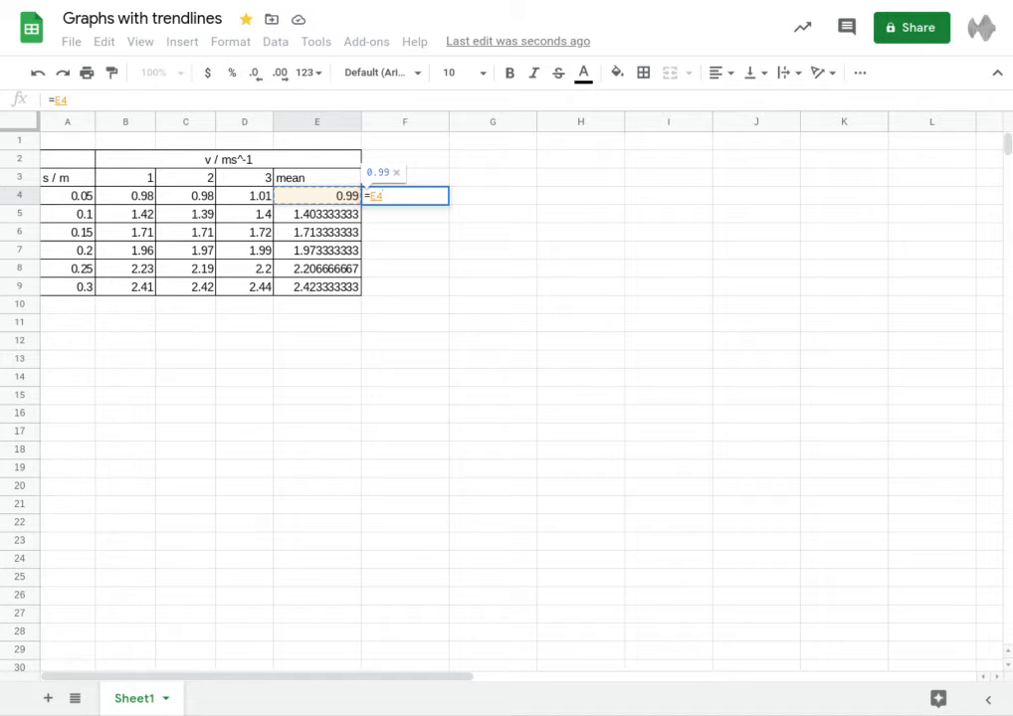
text(^)
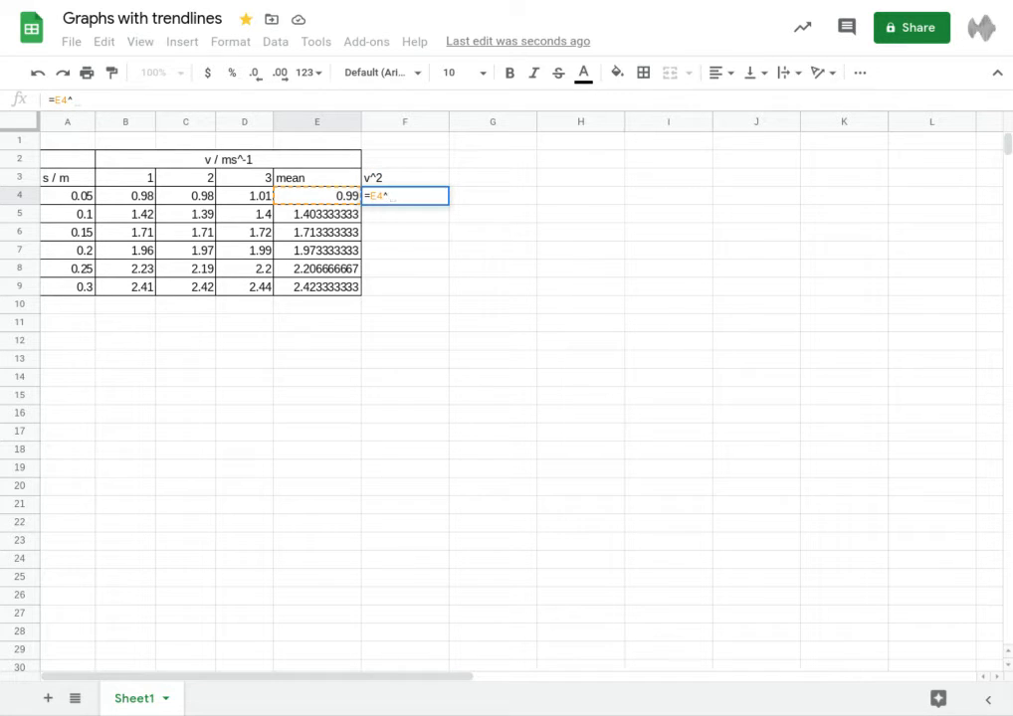
text(2)
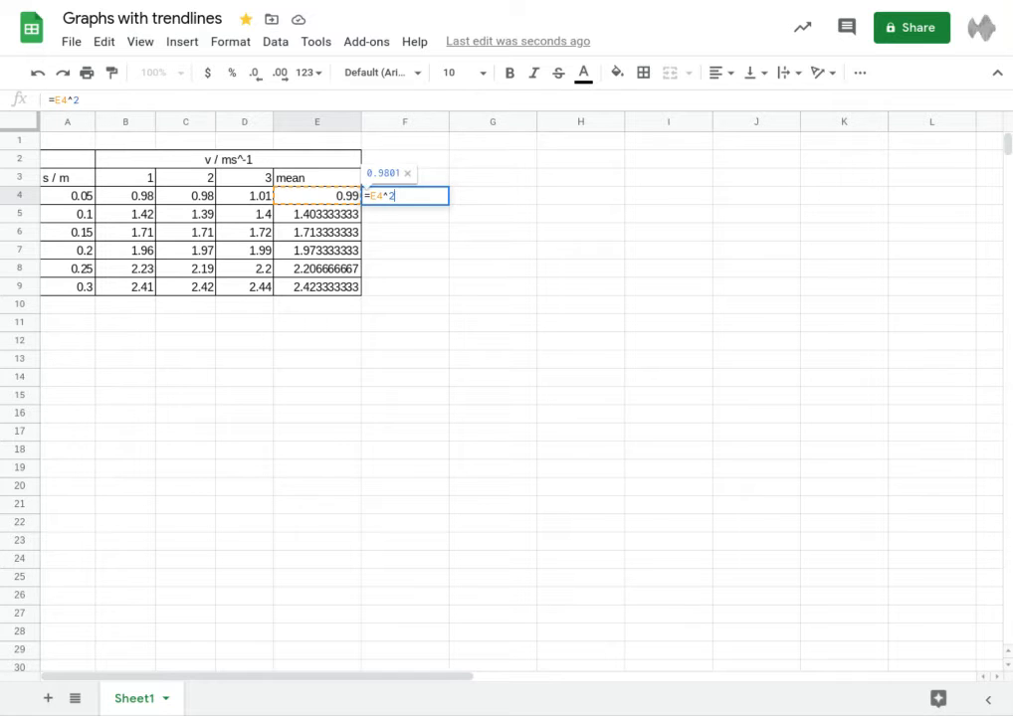
key(Return)
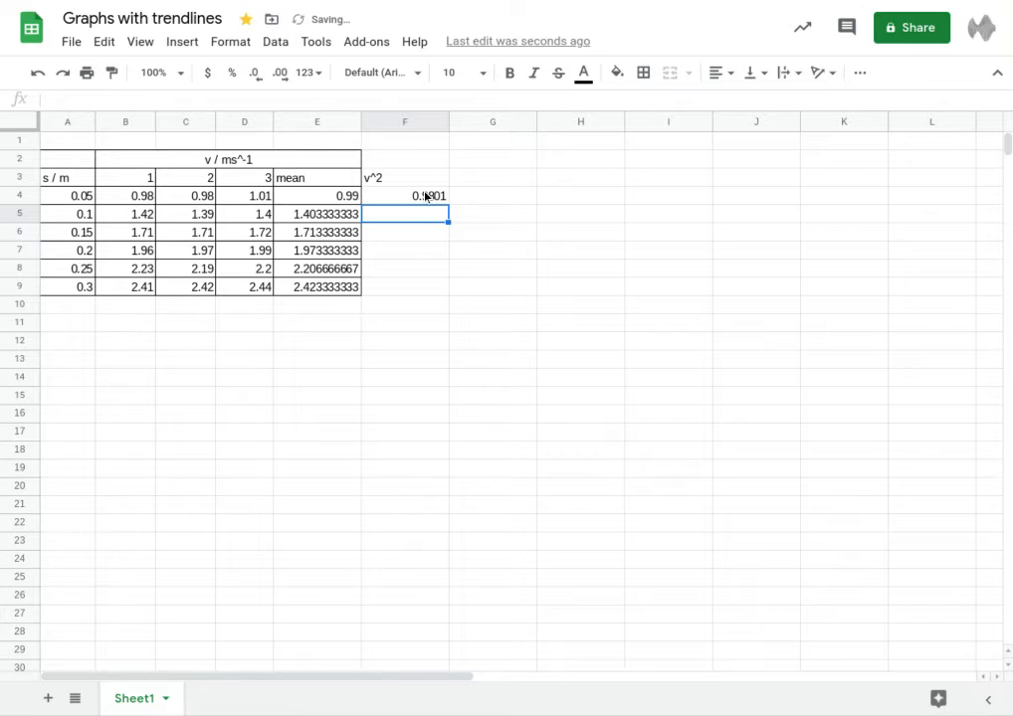
click(426, 196)
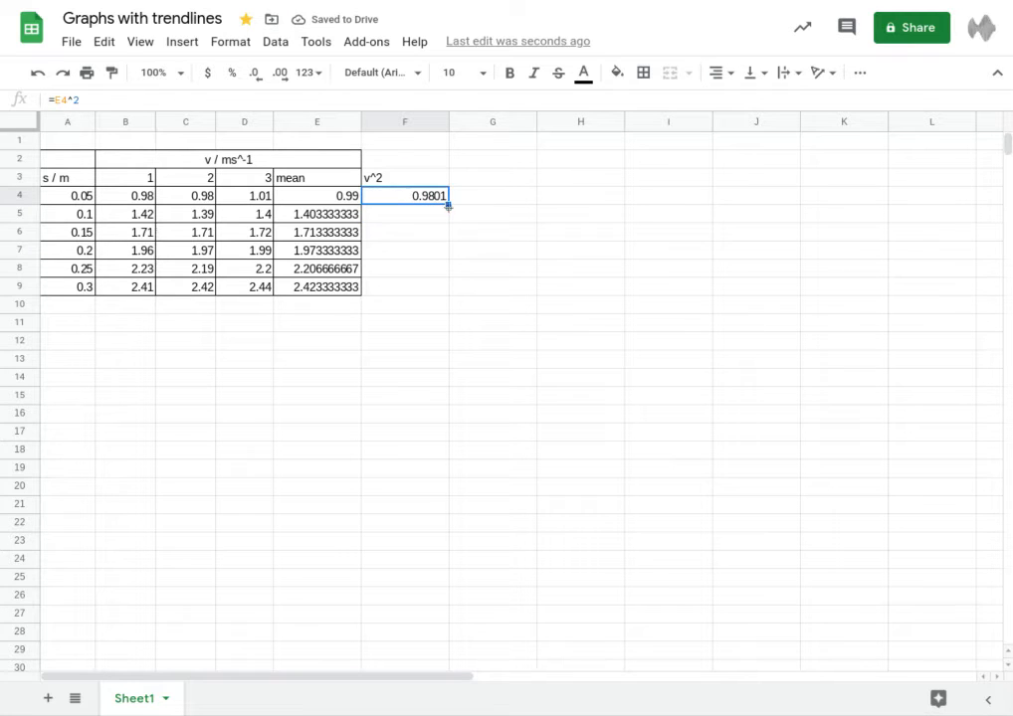
drag(449, 204, 447, 292)
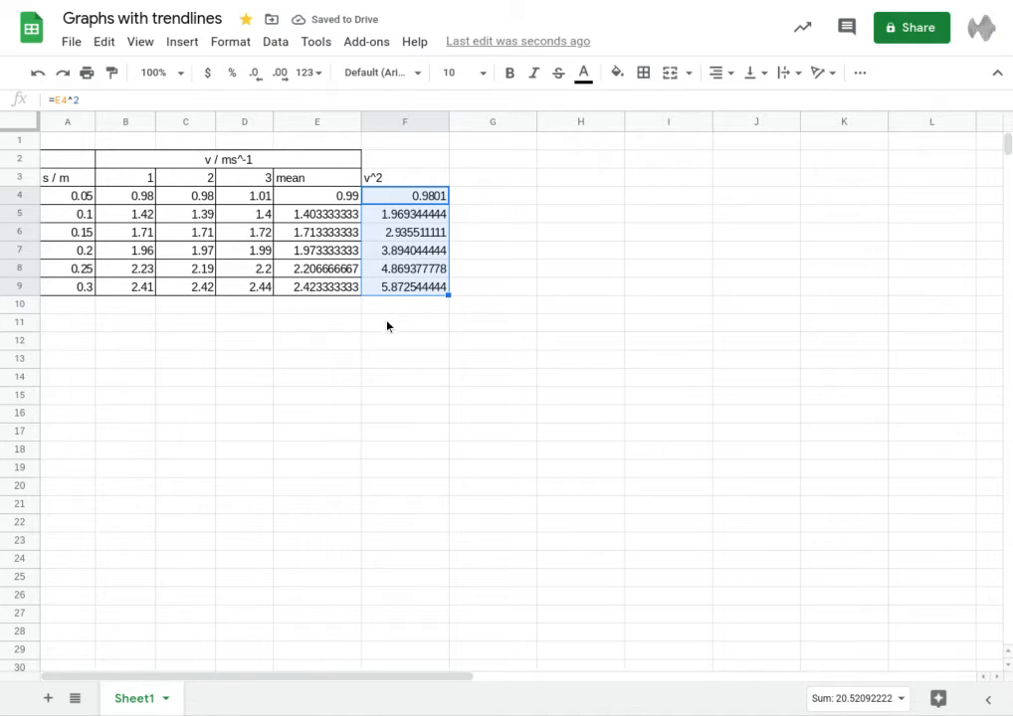
click(387, 326)
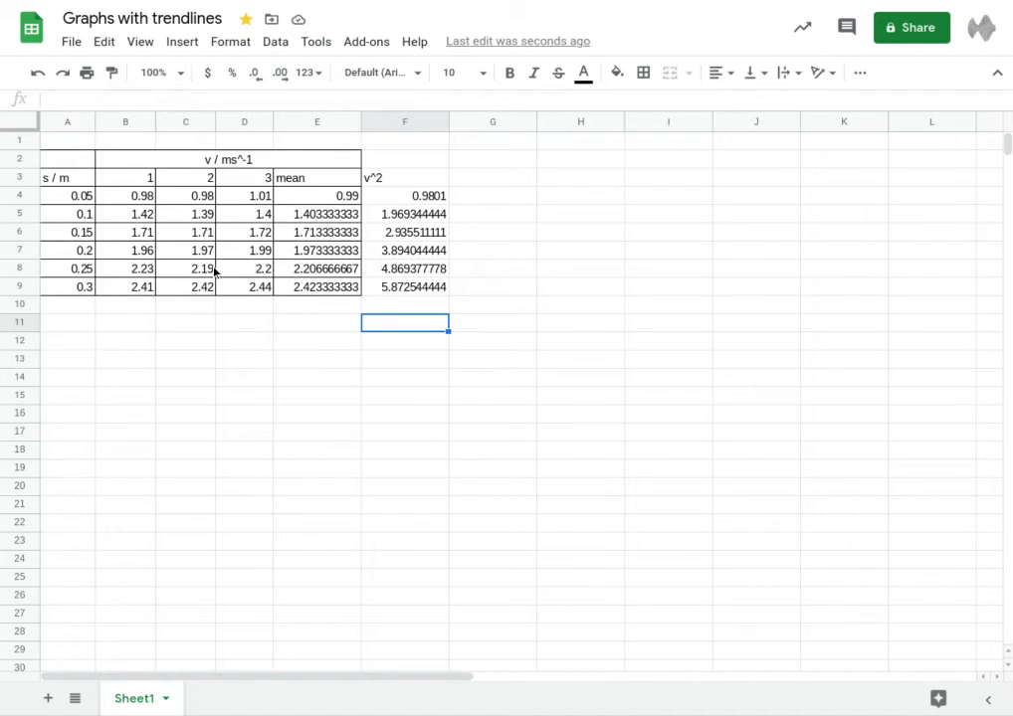
Step: Select A4:A9 and, with Ctrl, add F4:F9 to the selection
click(89, 304)
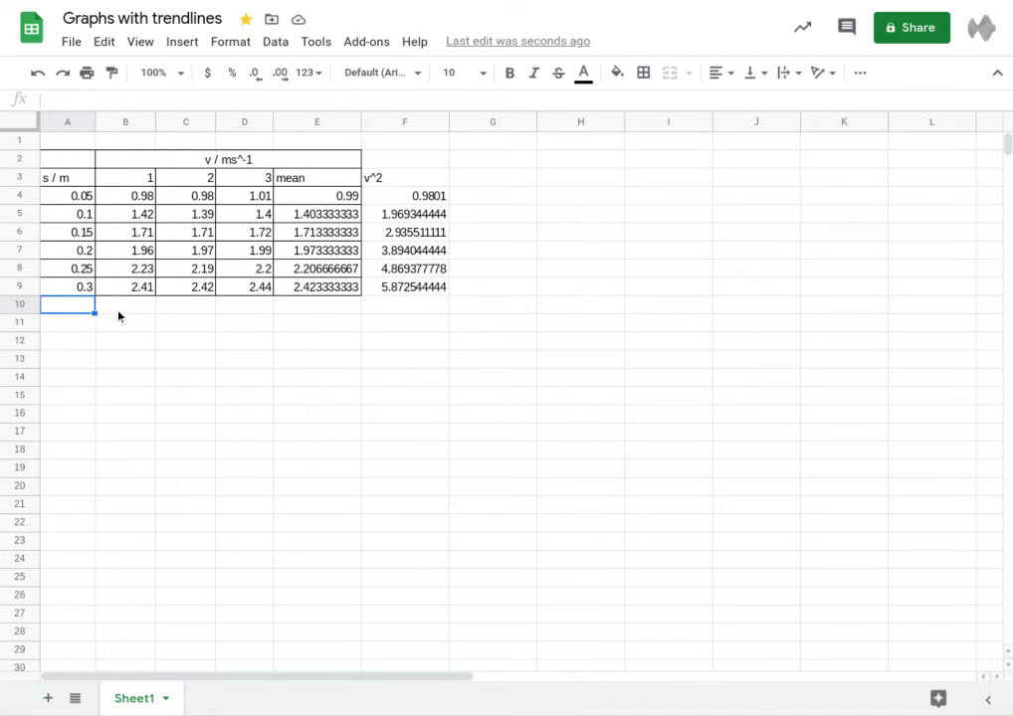
click(488, 189)
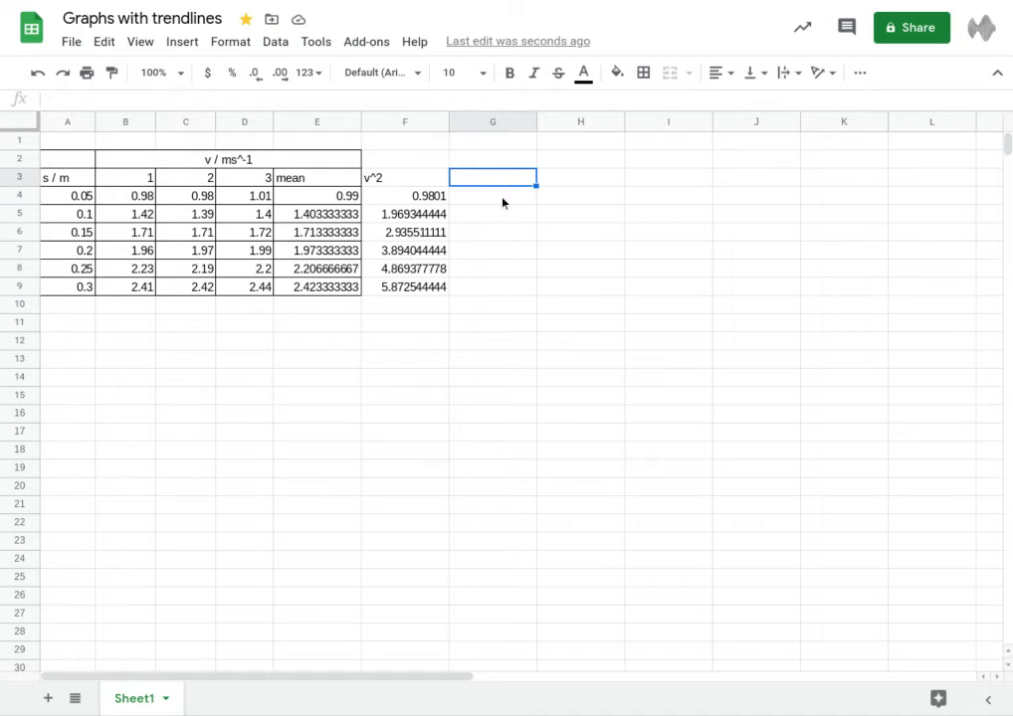
drag(502, 202, 501, 290)
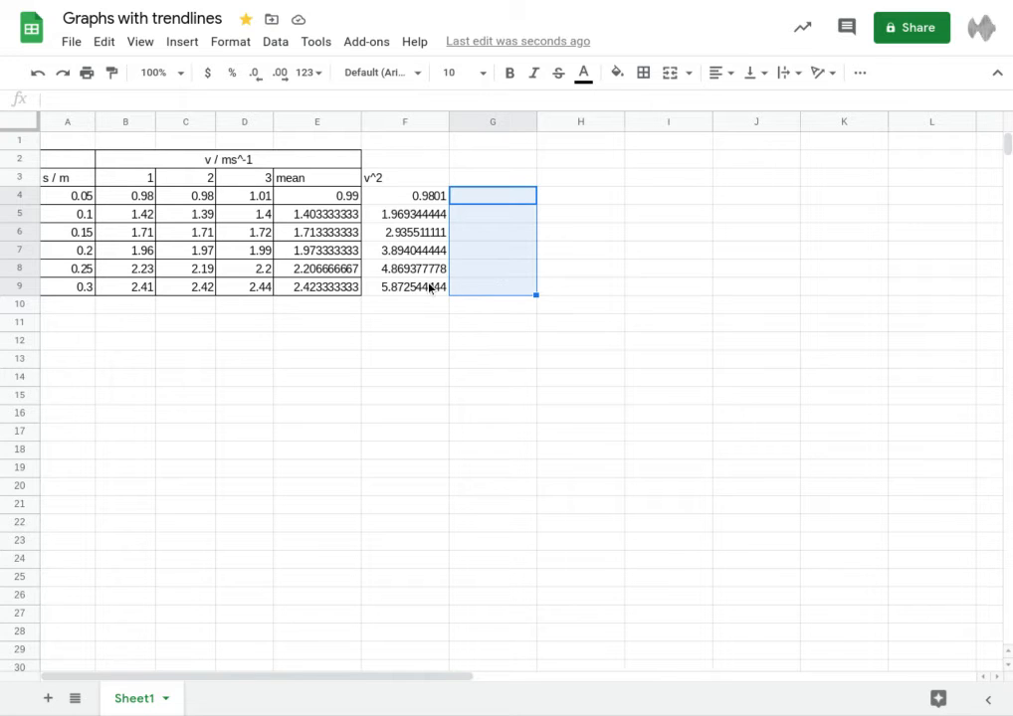
click(436, 336)
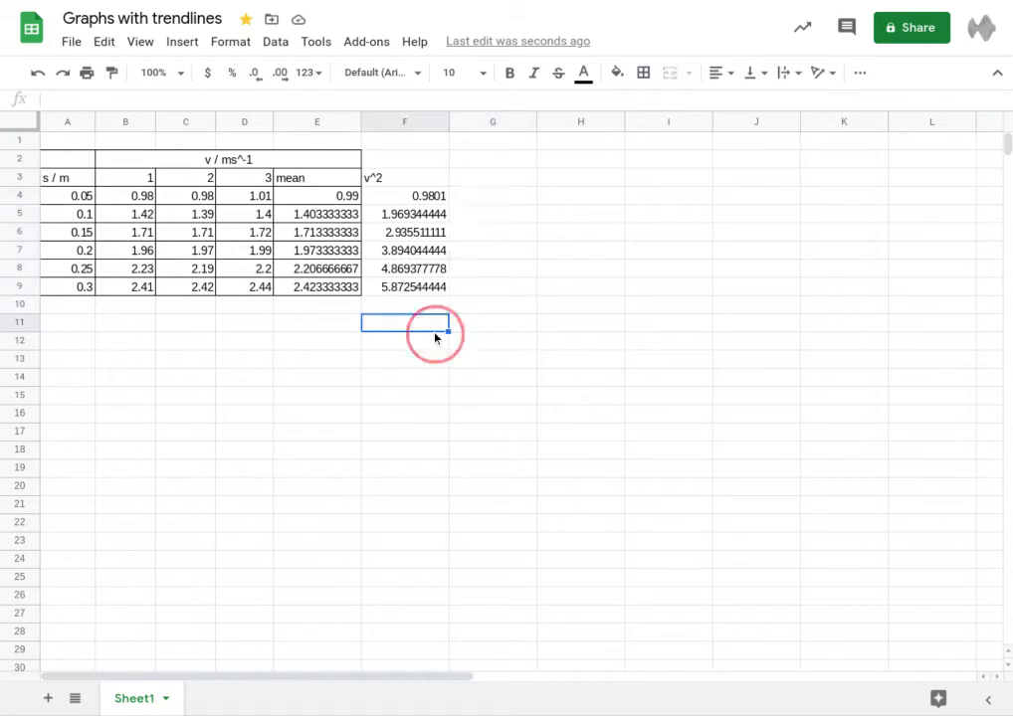
drag(70, 205, 71, 288)
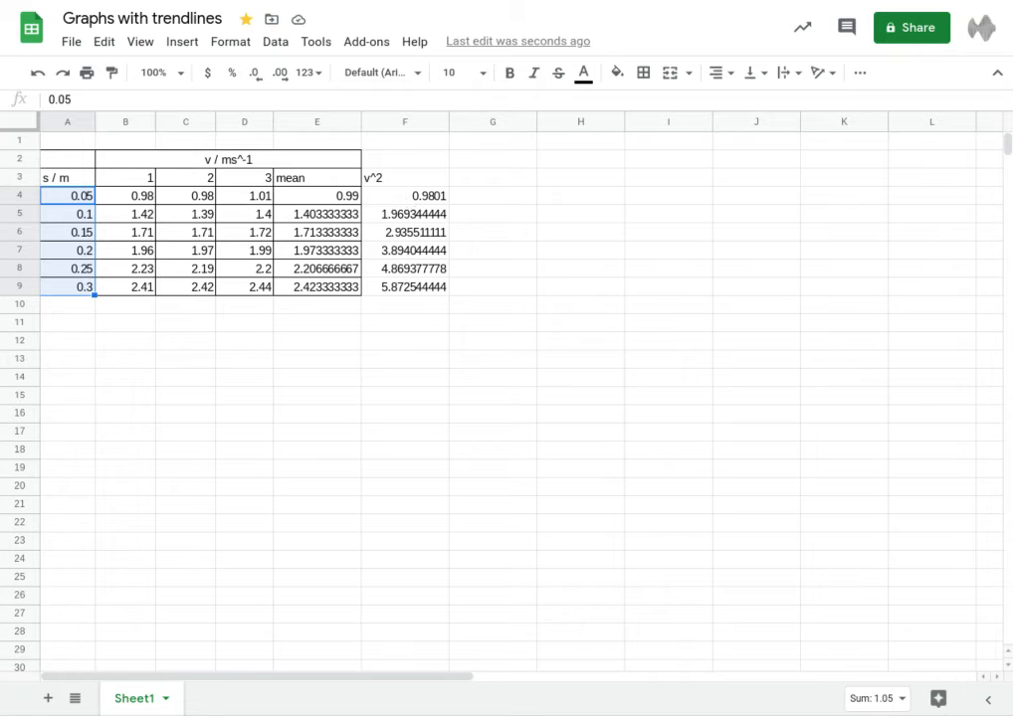
drag(409, 197, 407, 293)
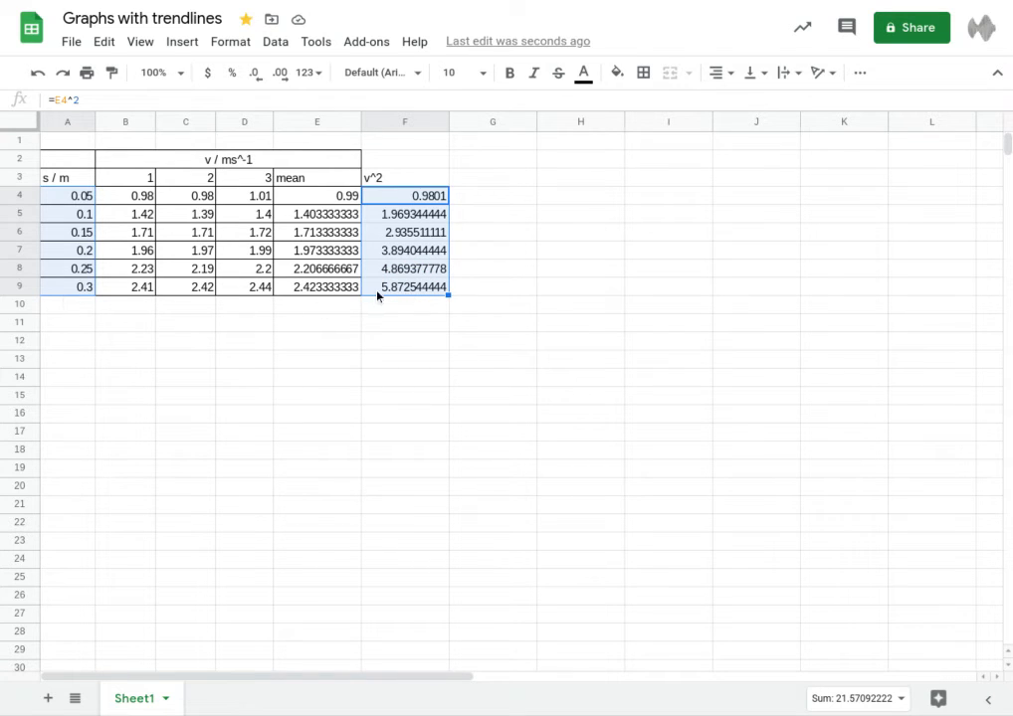
Step: Insert a chart from the selection and set its type to Scatter chart
click(176, 44)
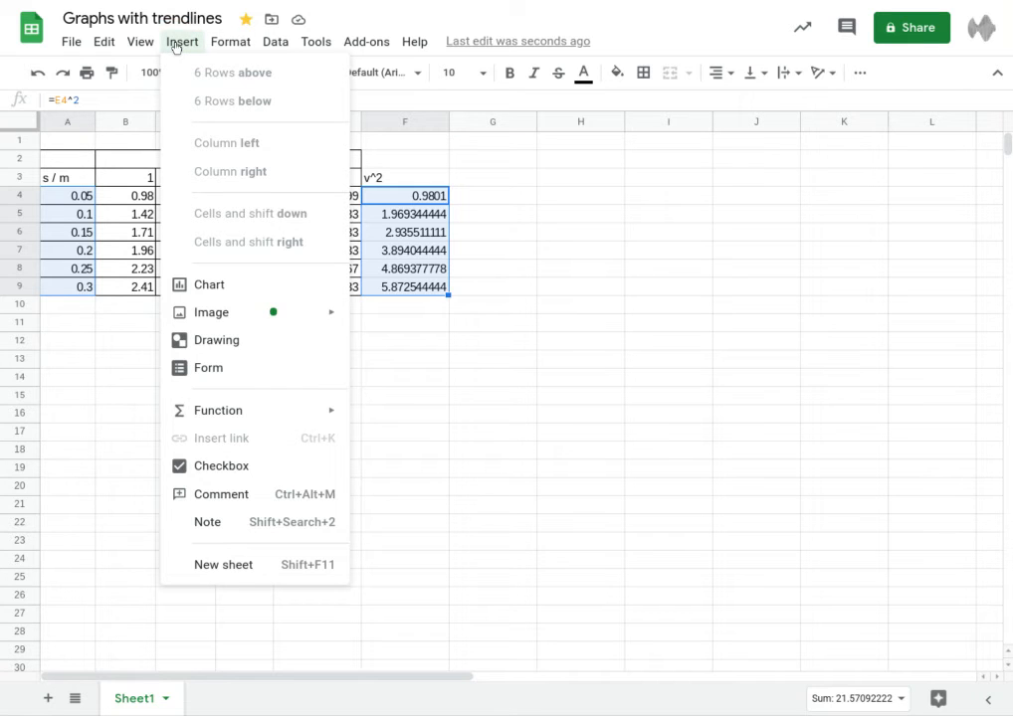
click(209, 288)
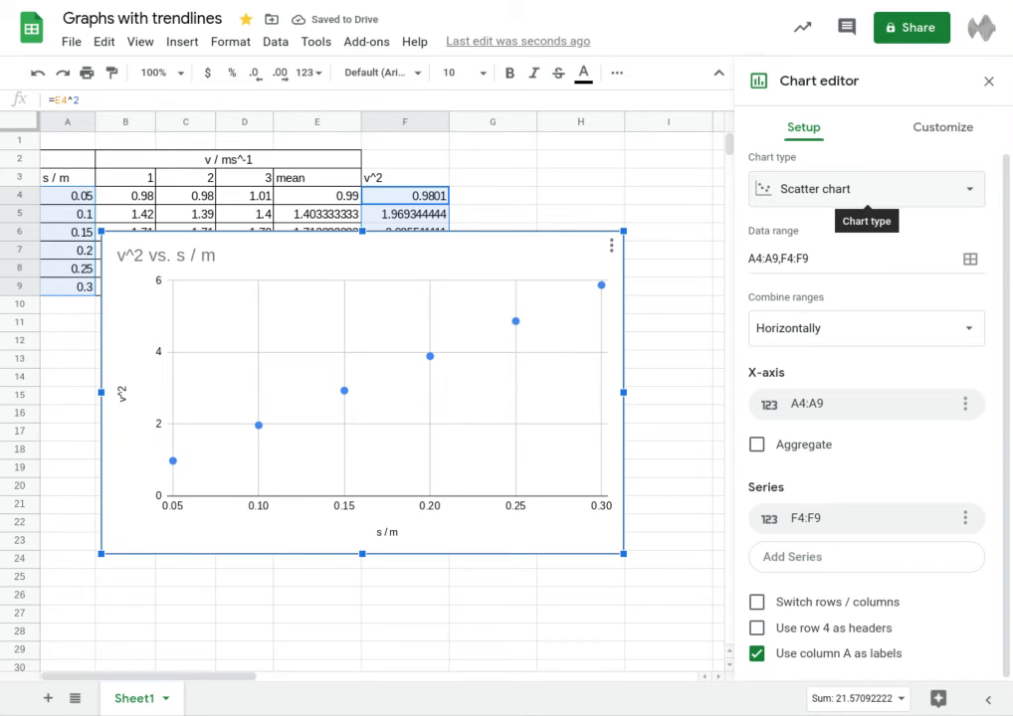
click(814, 193)
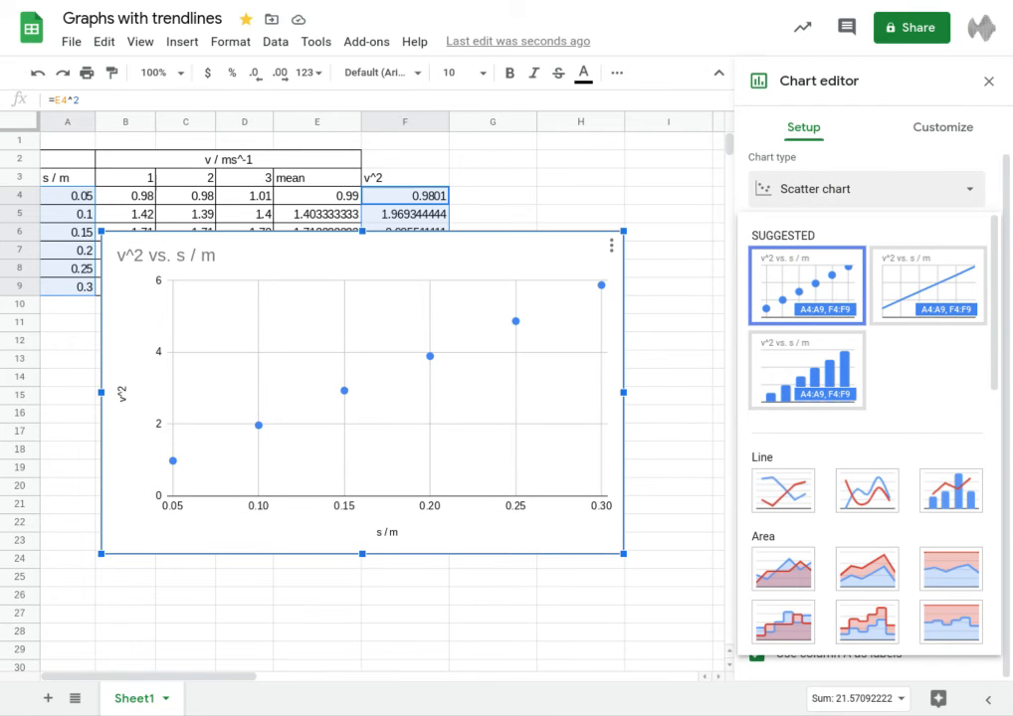
drag(993, 267, 988, 498)
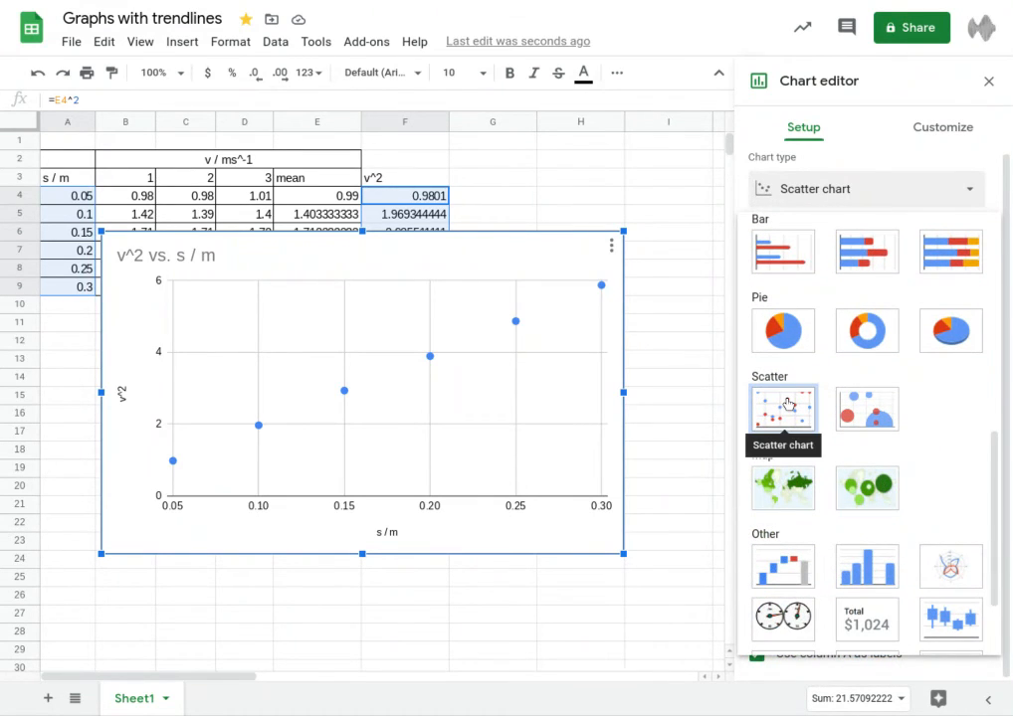
click(786, 403)
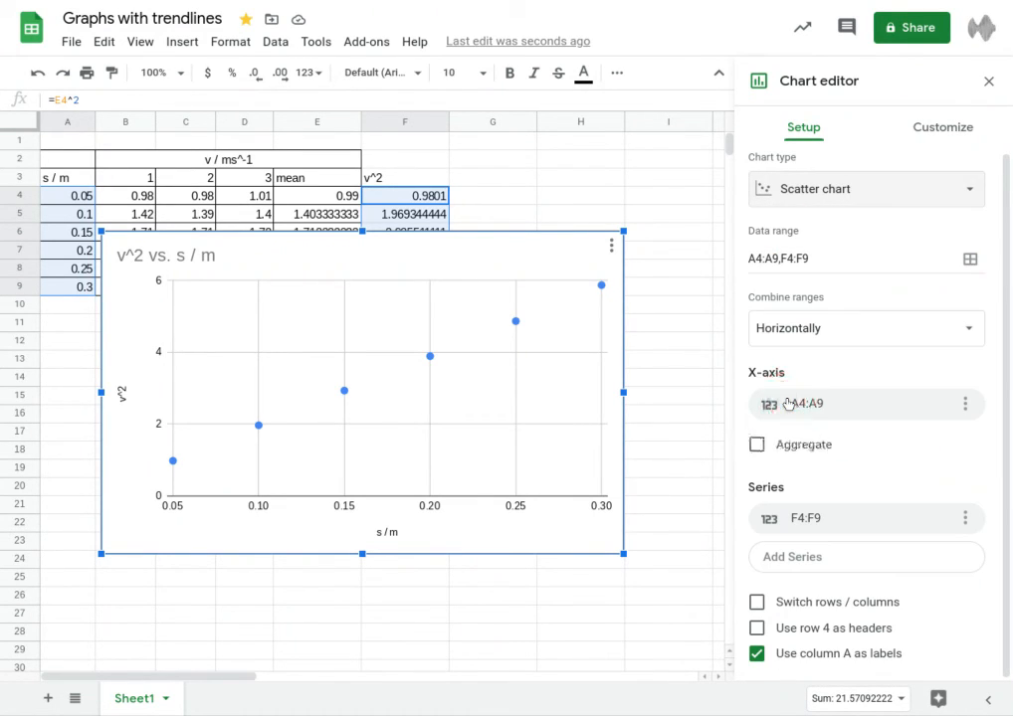
Step: Give the series a Linear trendline labelled with its equation (Use Equation)
click(938, 129)
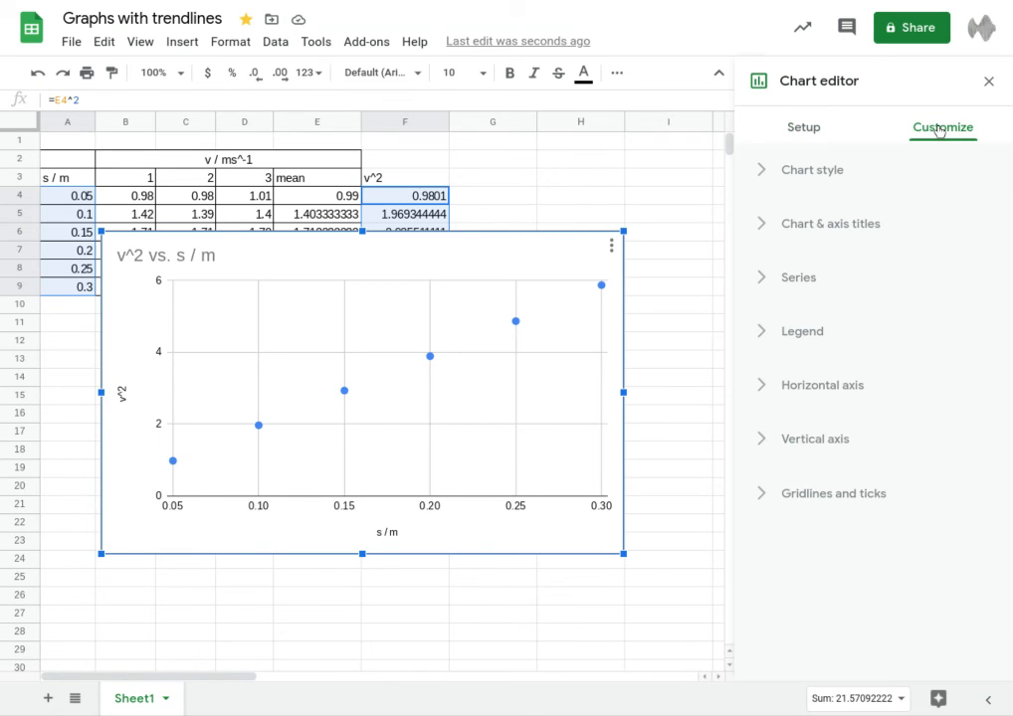
click(789, 283)
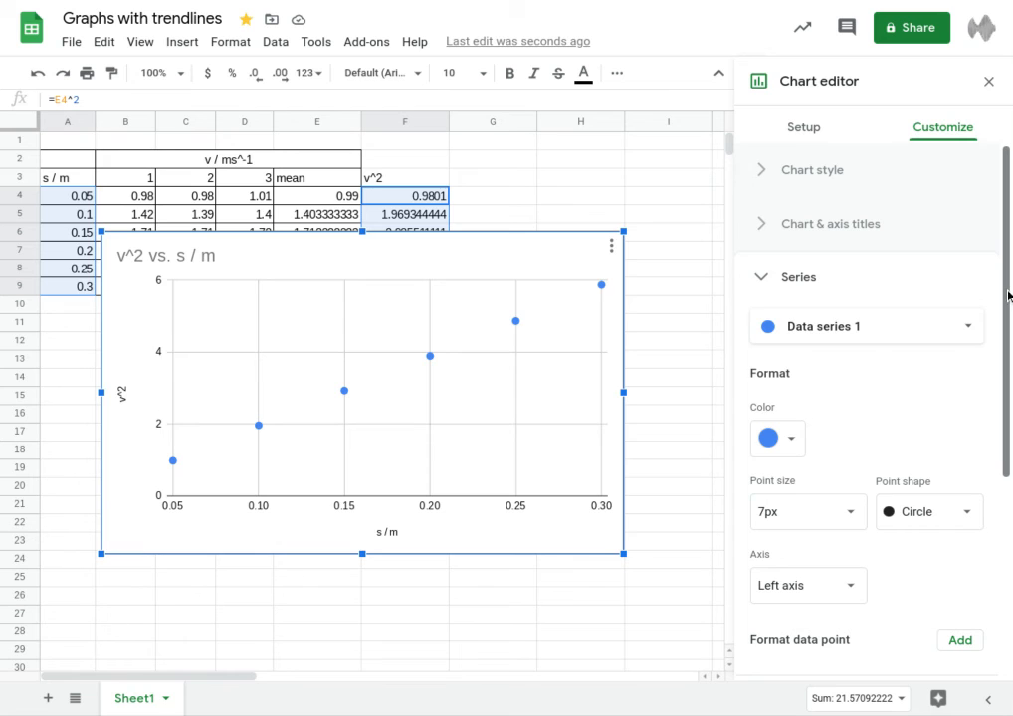
scroll(1000, 295, down, 5)
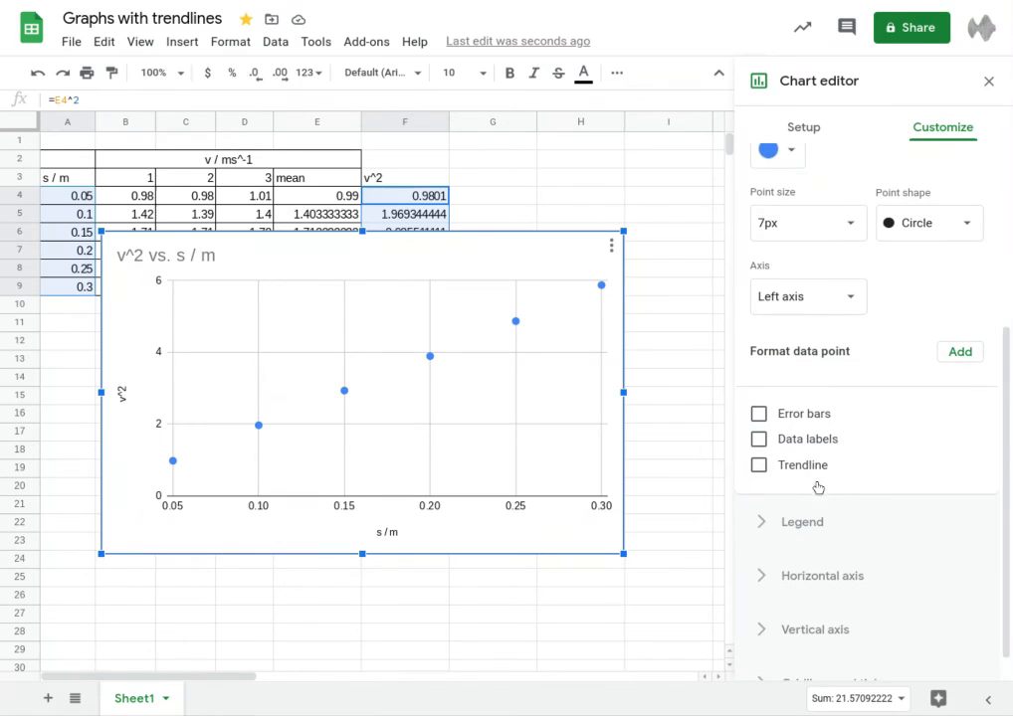
click(759, 467)
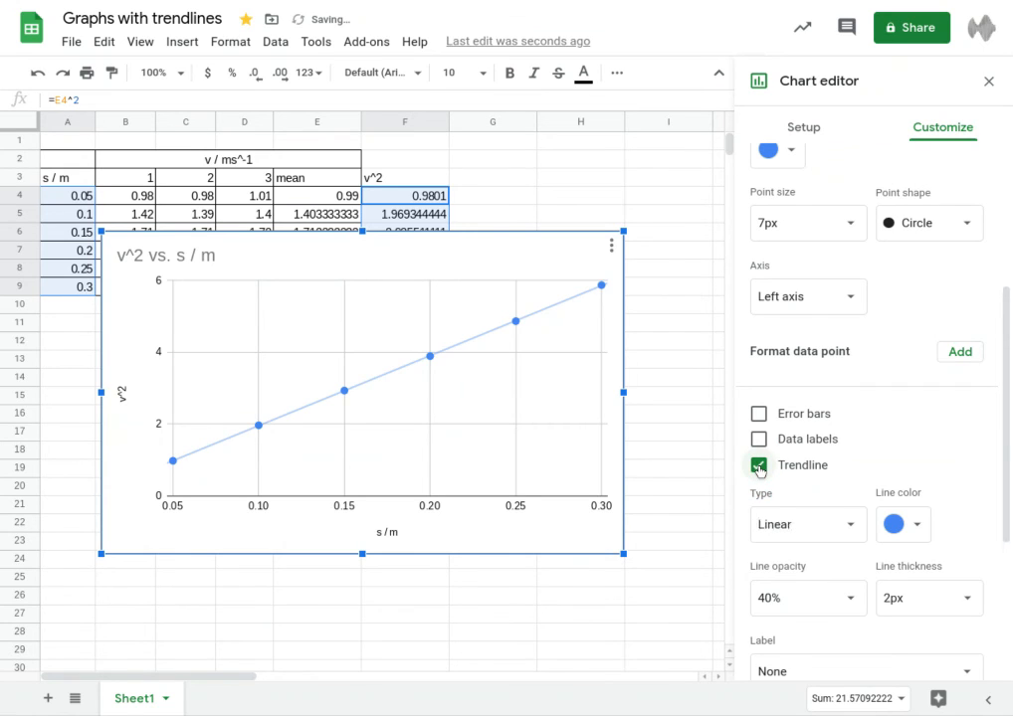
click(814, 528)
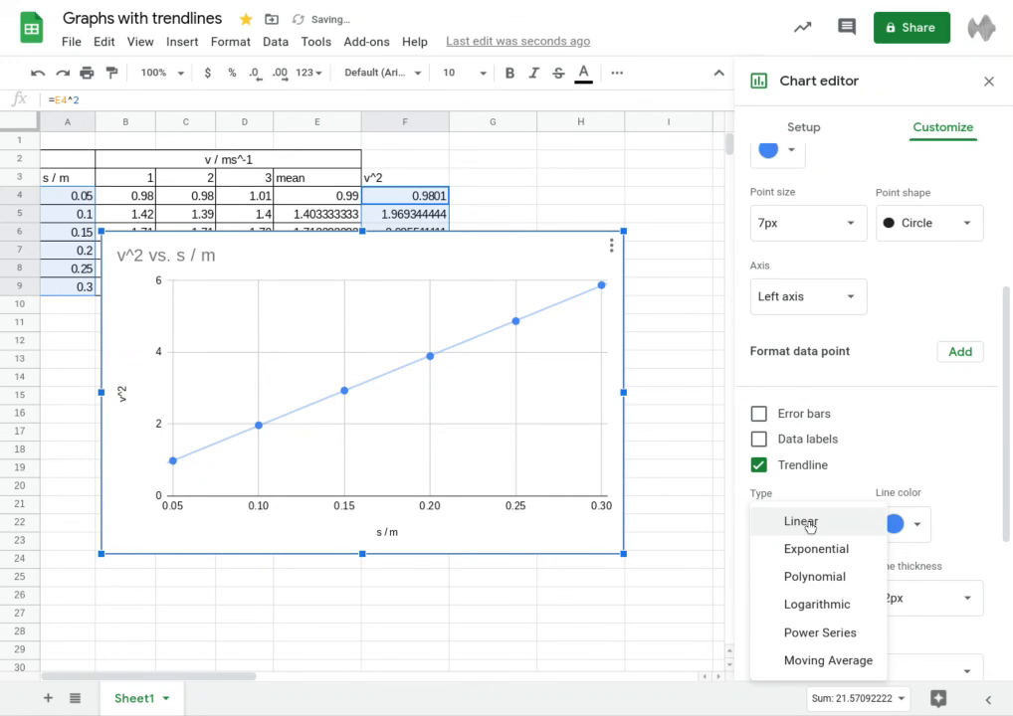
click(808, 524)
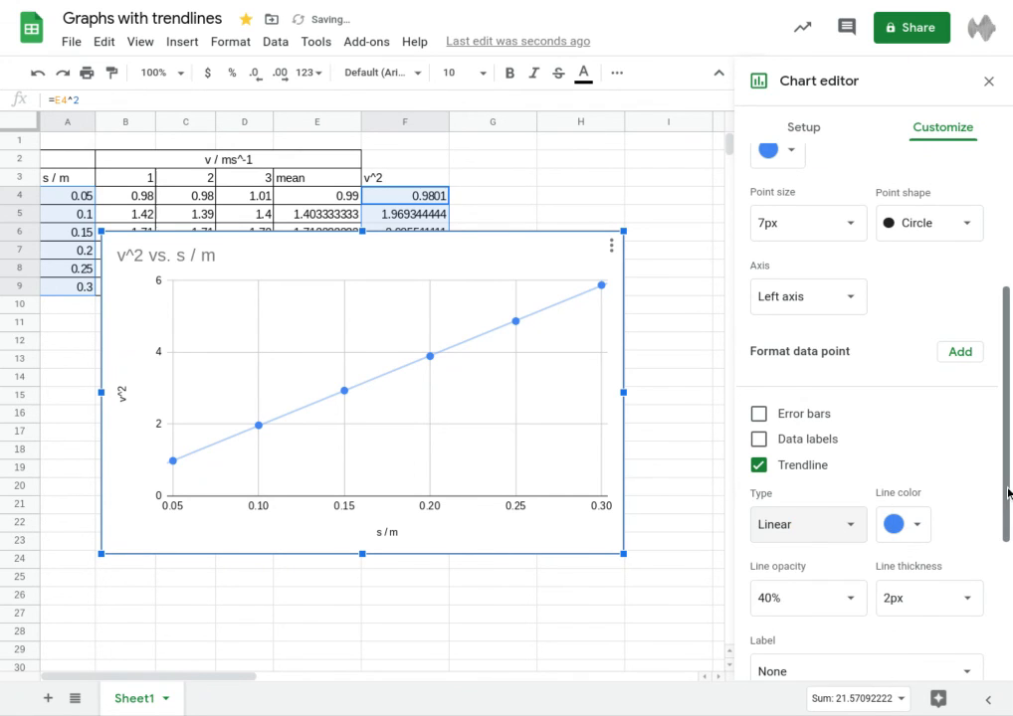
scroll(995, 487, down, 2)
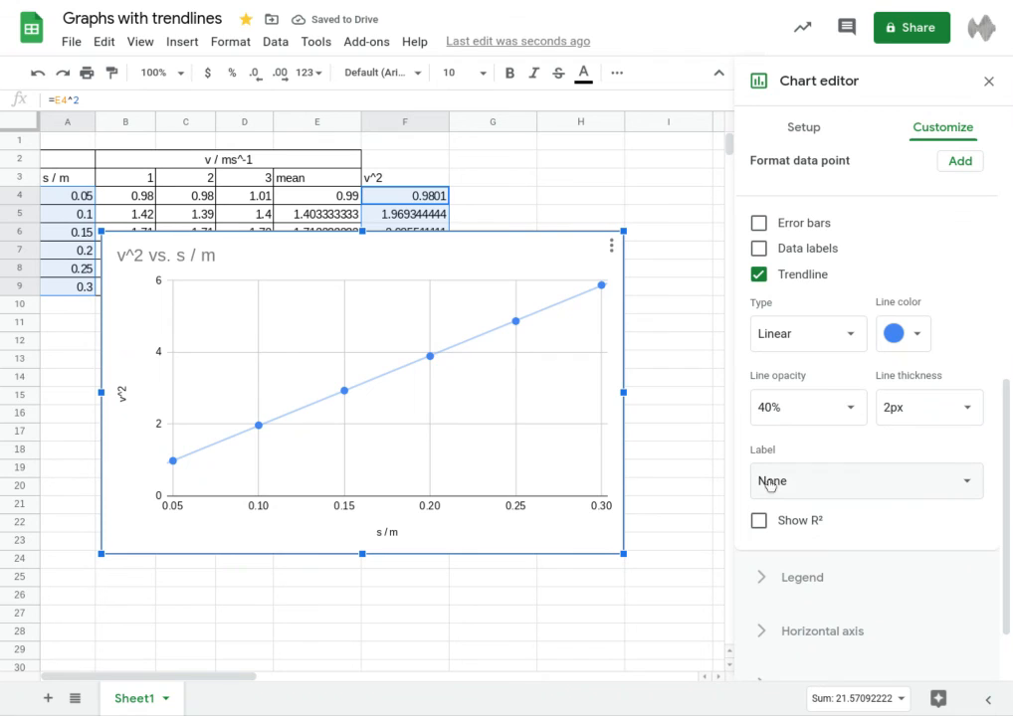
click(779, 483)
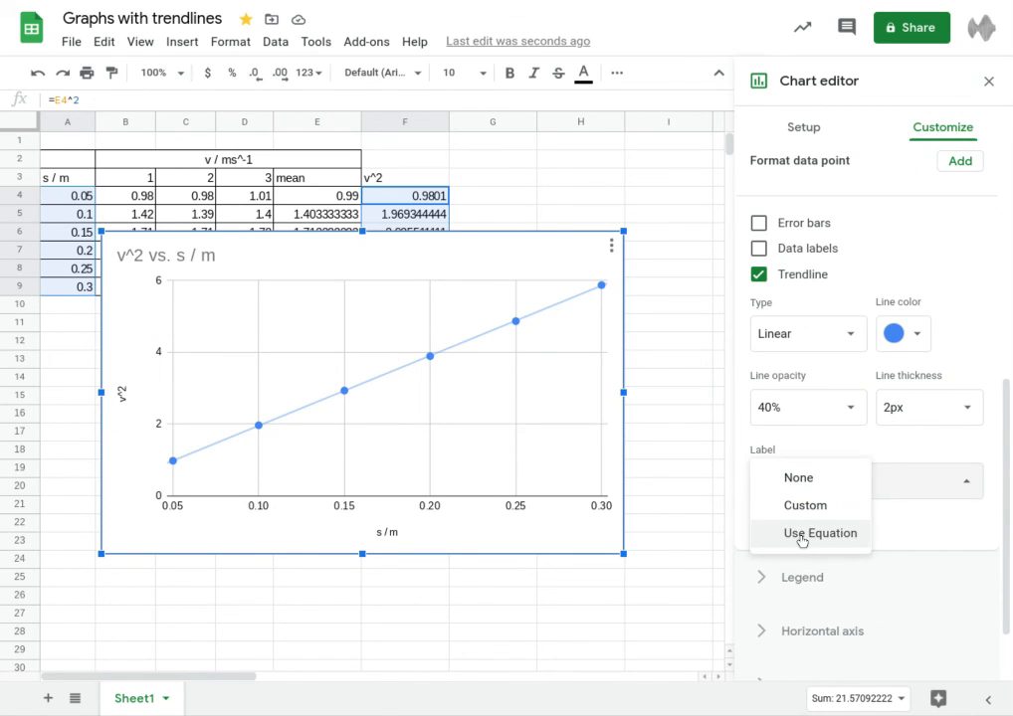
click(802, 535)
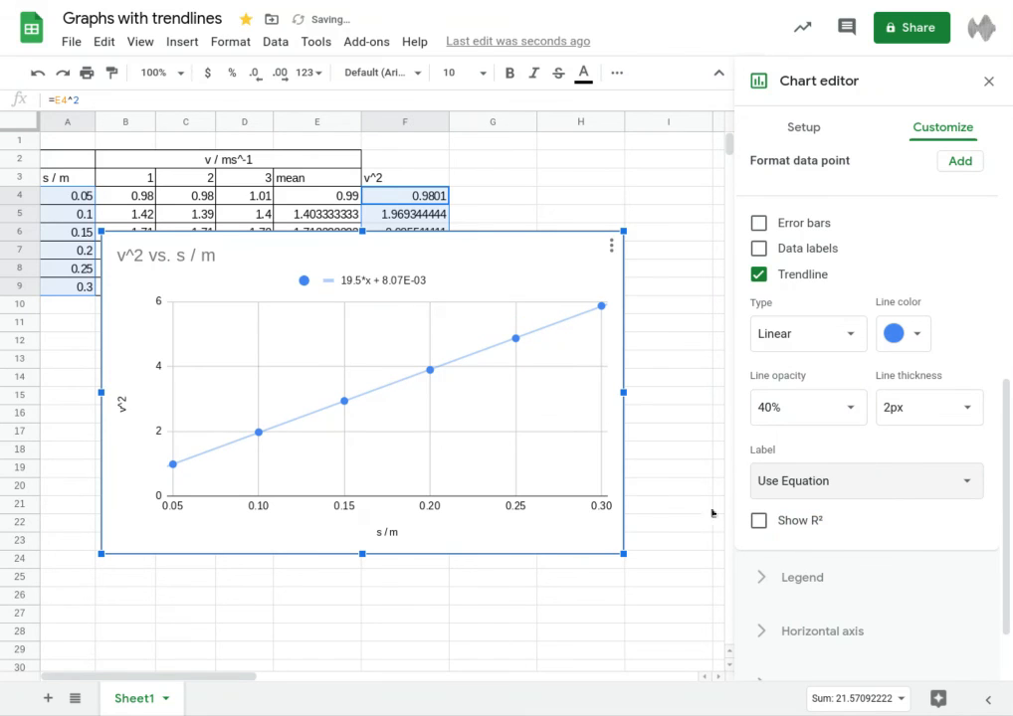